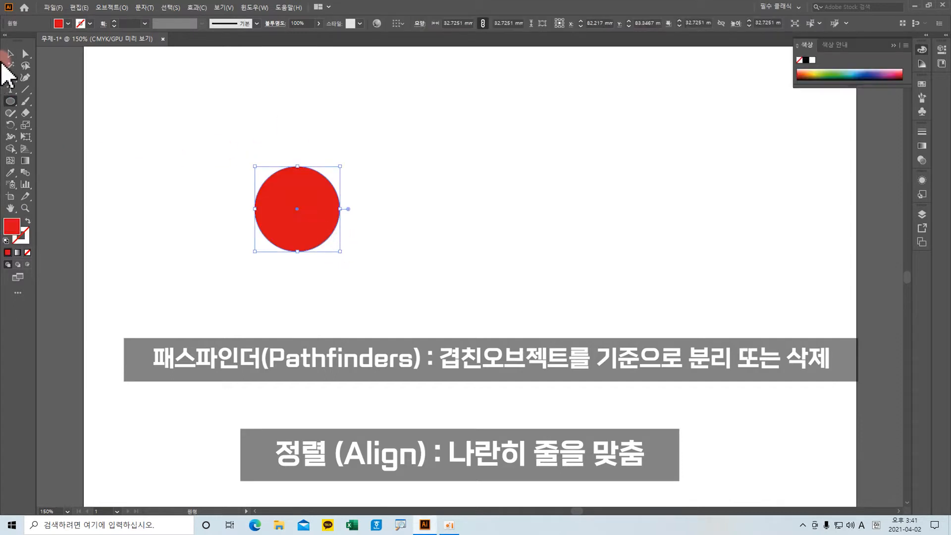
# Scatter four copies of the red circle across the artboard and recolour them green, brown, orange and blue
pyautogui.click(10, 53)
pyautogui.moveTo(306, 220); pyautogui.dragTo(733, 439)
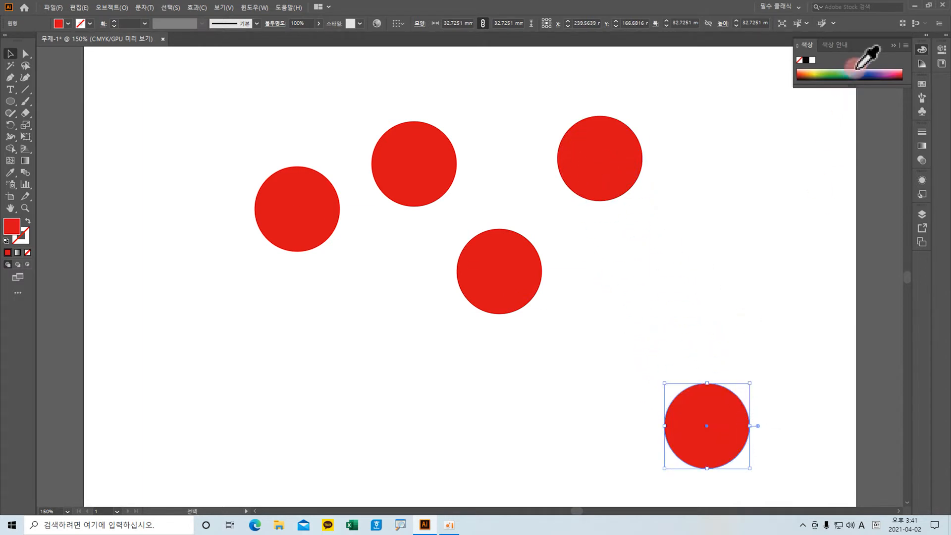
pyautogui.click(922, 84)
pyautogui.click(842, 112)
pyautogui.click(529, 301)
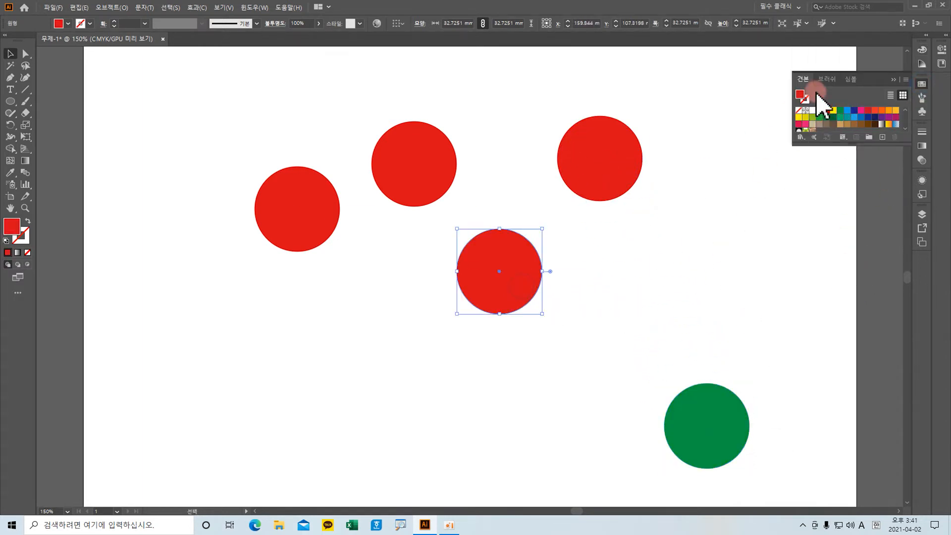
pyautogui.click(825, 124)
pyautogui.click(589, 171)
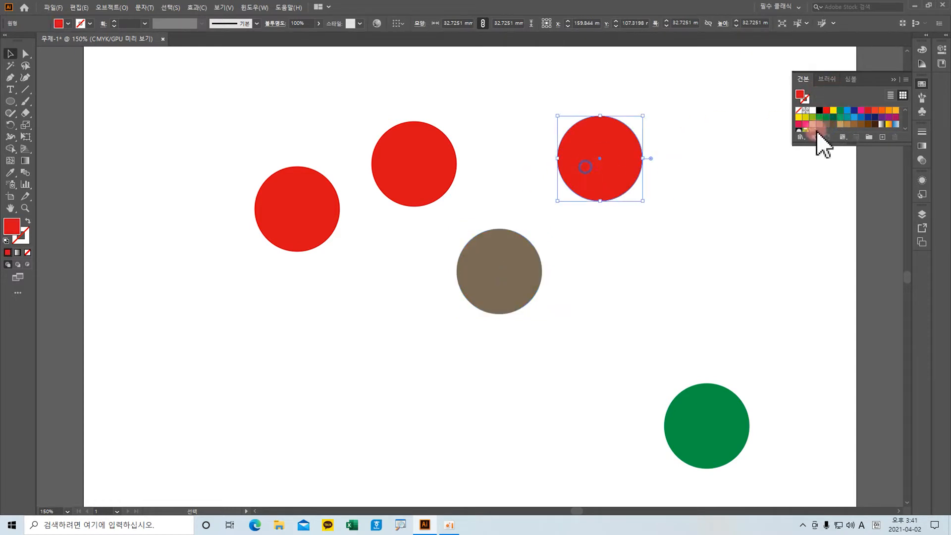
pyautogui.click(881, 110)
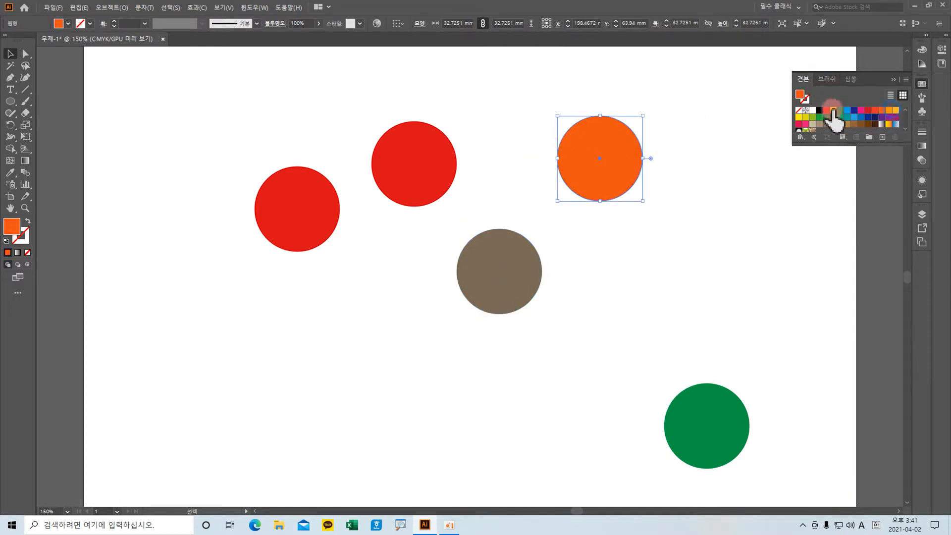
pyautogui.click(419, 138)
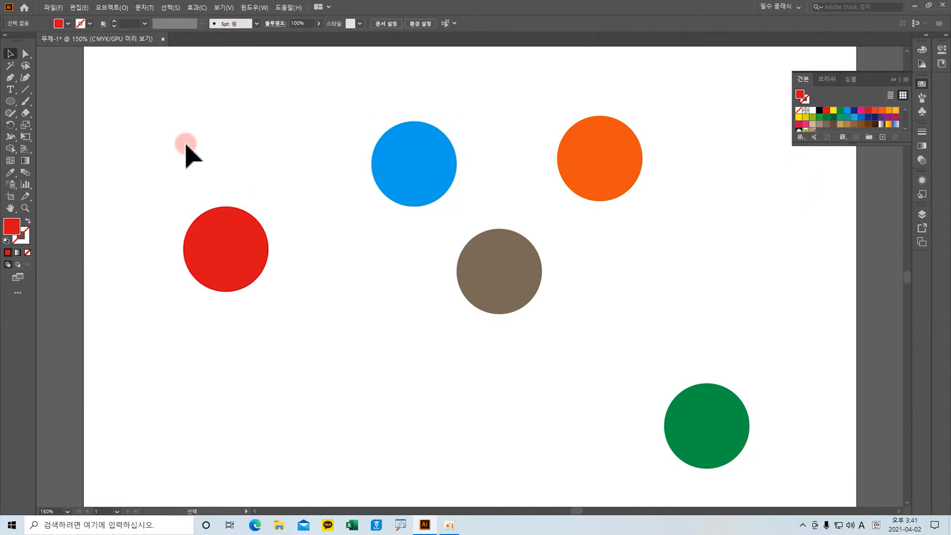
# Select all five circles and bring up the Align options beside the artwork
pyautogui.moveTo(159, 81); pyautogui.dragTo(789, 488)
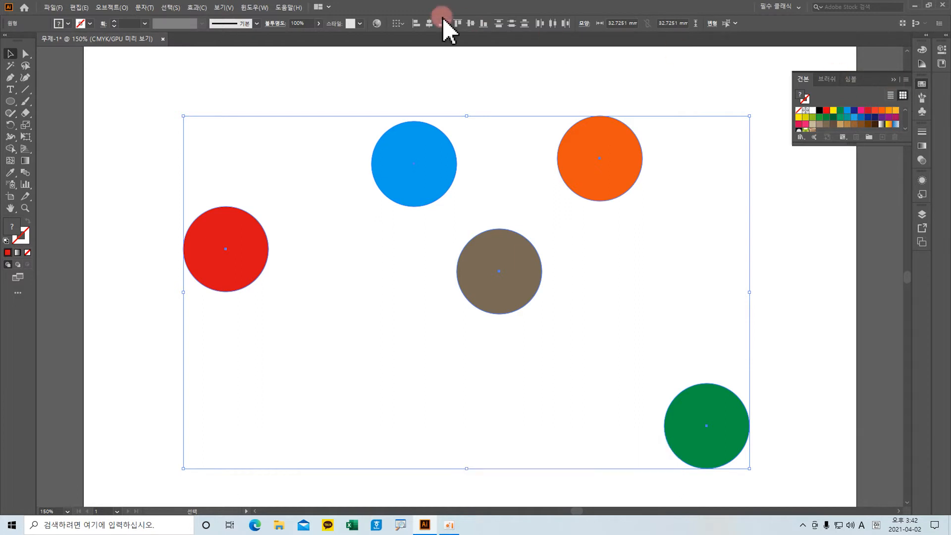
pyautogui.click(247, 7)
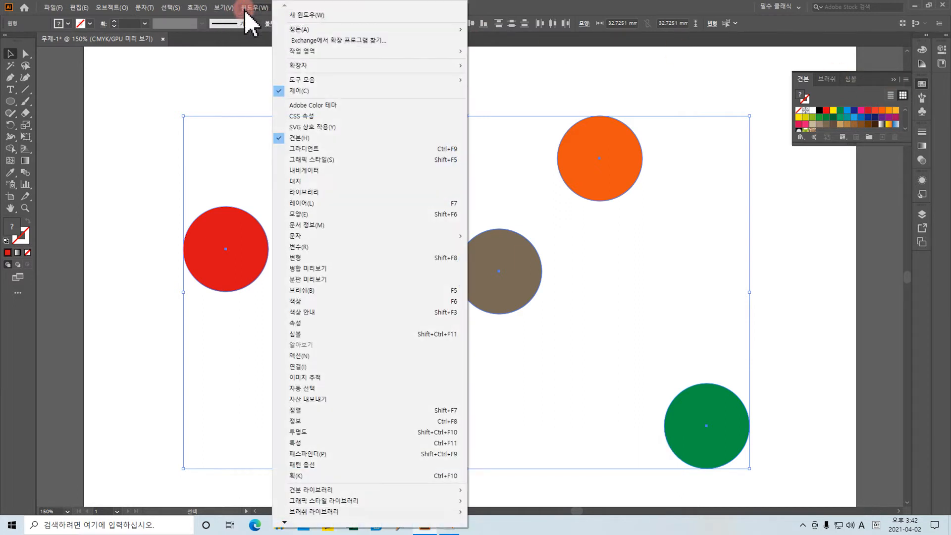
pyautogui.click(300, 410)
pyautogui.moveTo(447, 57); pyautogui.dragTo(862, 172)
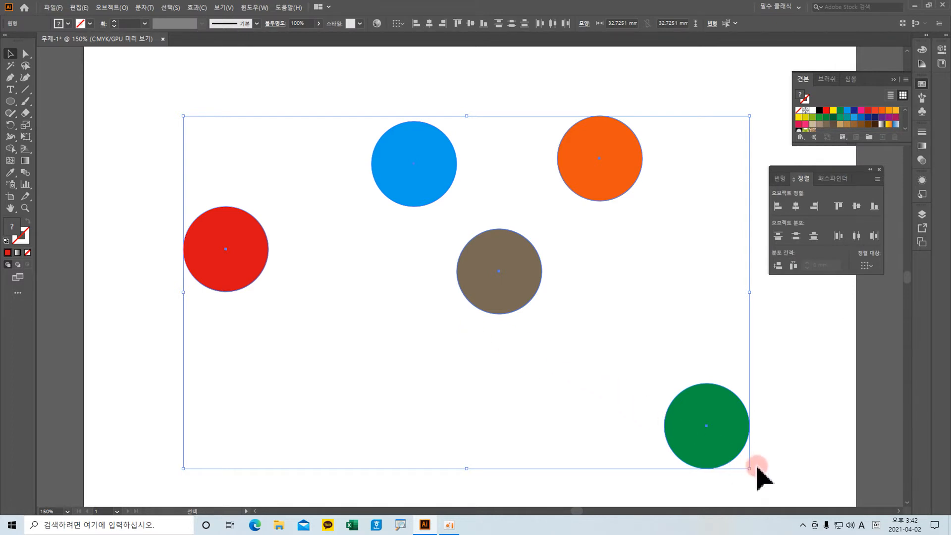
# Try left-aligning the five circles relative to the artboard, and undo the alignment
pyautogui.click(869, 266)
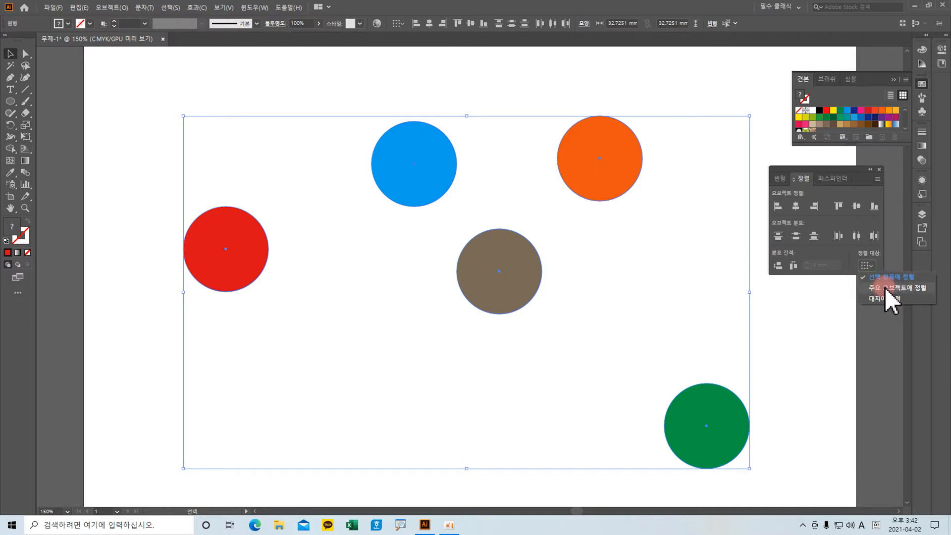
pyautogui.click(878, 300)
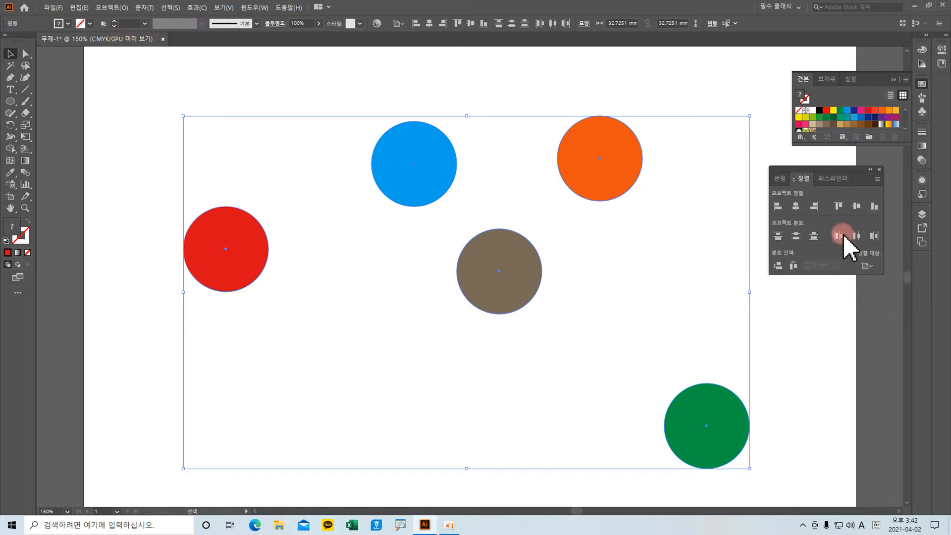
pyautogui.click(777, 206)
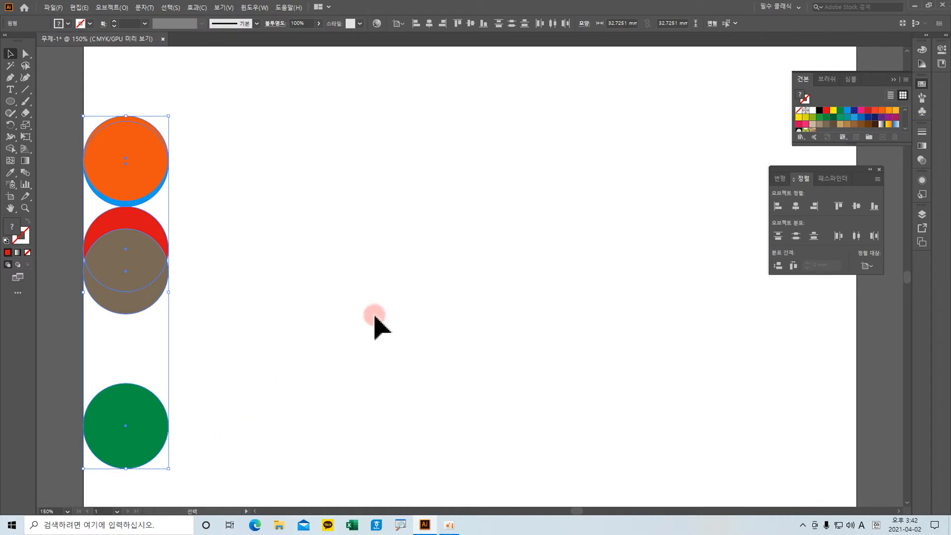
pyautogui.hotkey('ctrl', 'z')
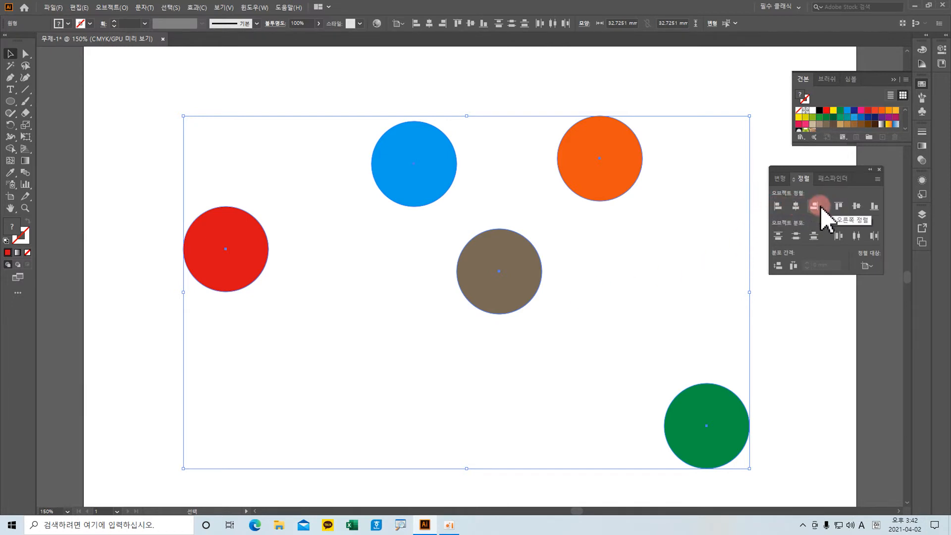
# Set alignment relative to the selection and try left, horizontal centre and right alignment on the circles, undoing each one
pyautogui.click(866, 266)
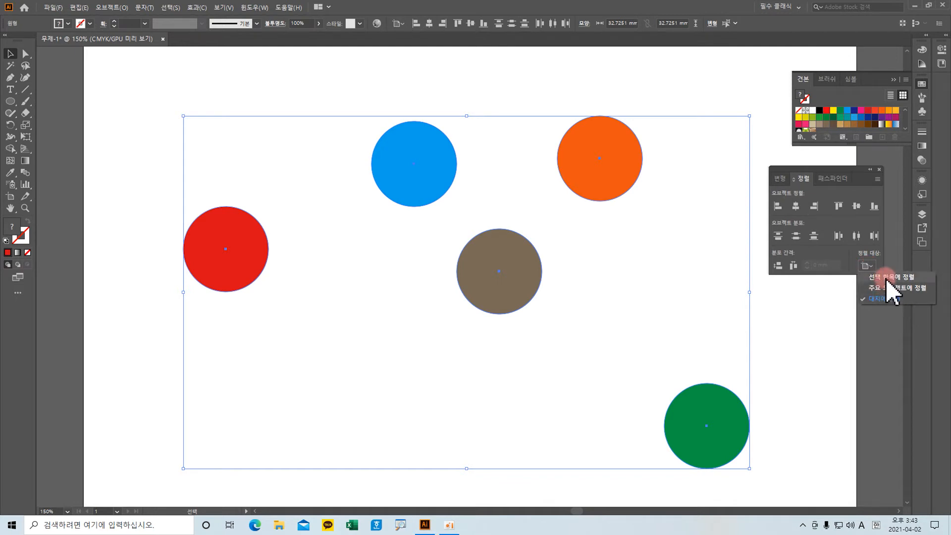
pyautogui.click(887, 278)
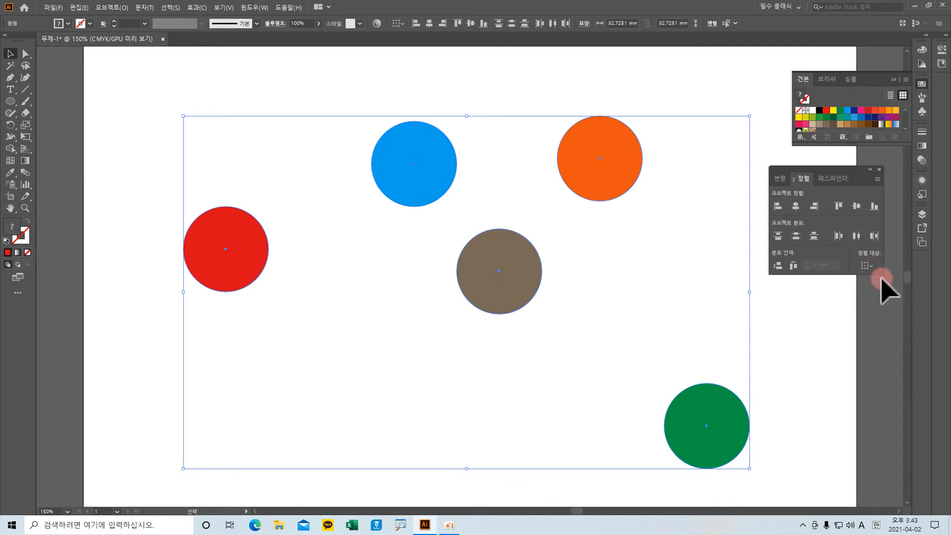
pyautogui.click(777, 207)
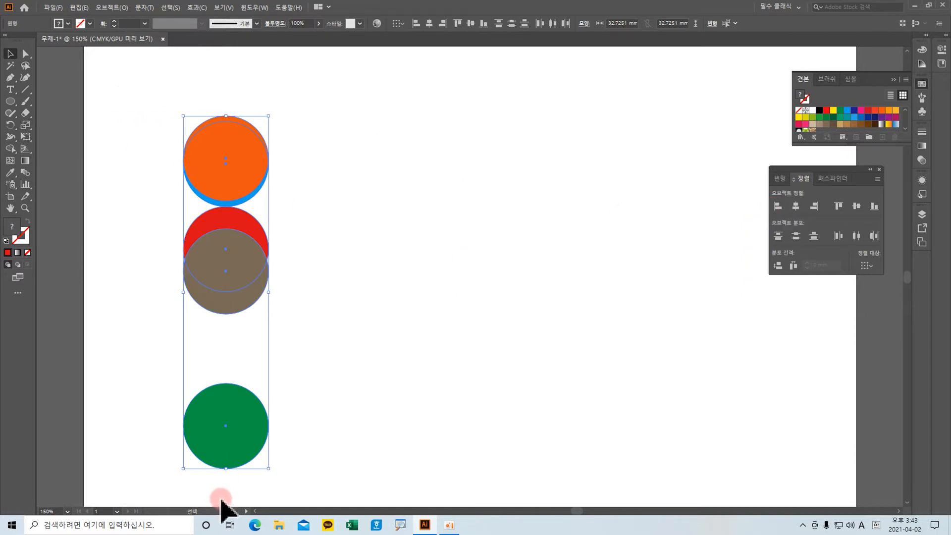
pyautogui.hotkey('ctrl', 'z')
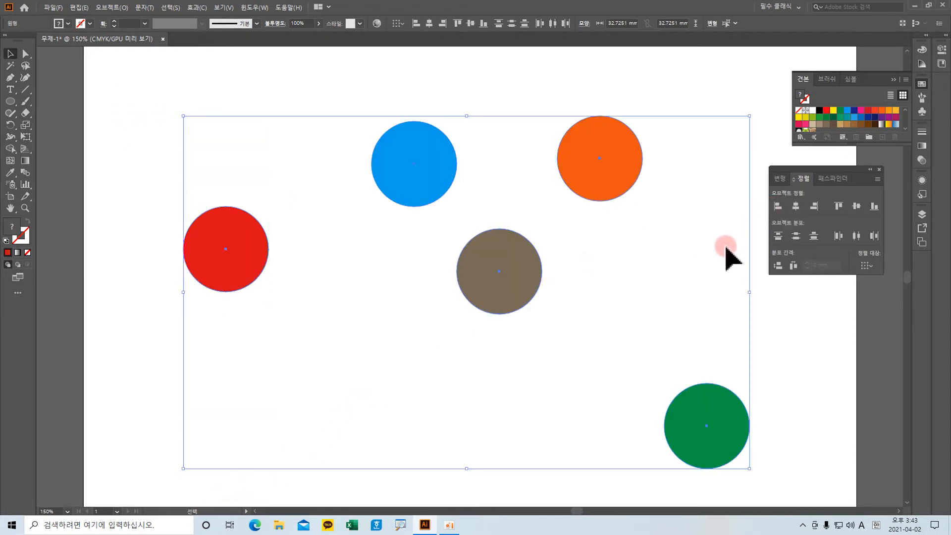
pyautogui.click(795, 206)
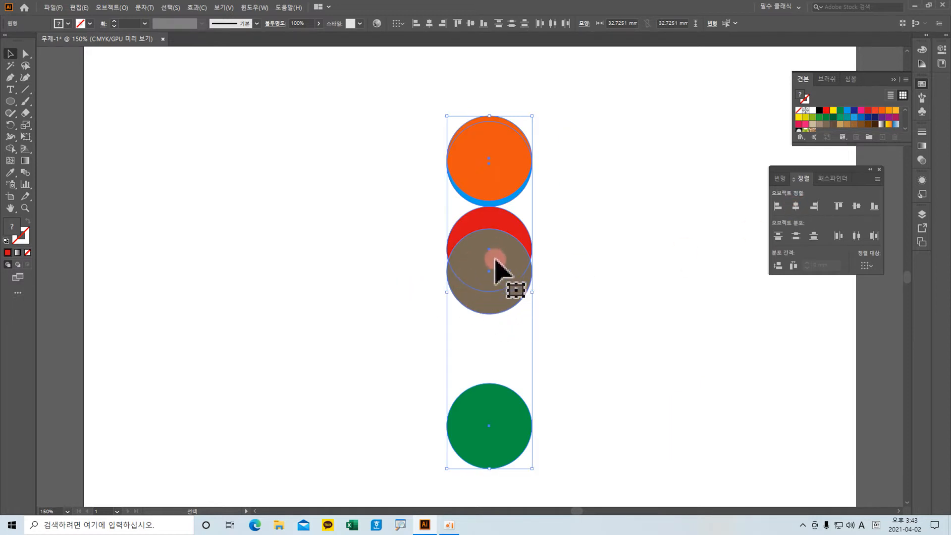
pyautogui.hotkey('ctrl', 'z')
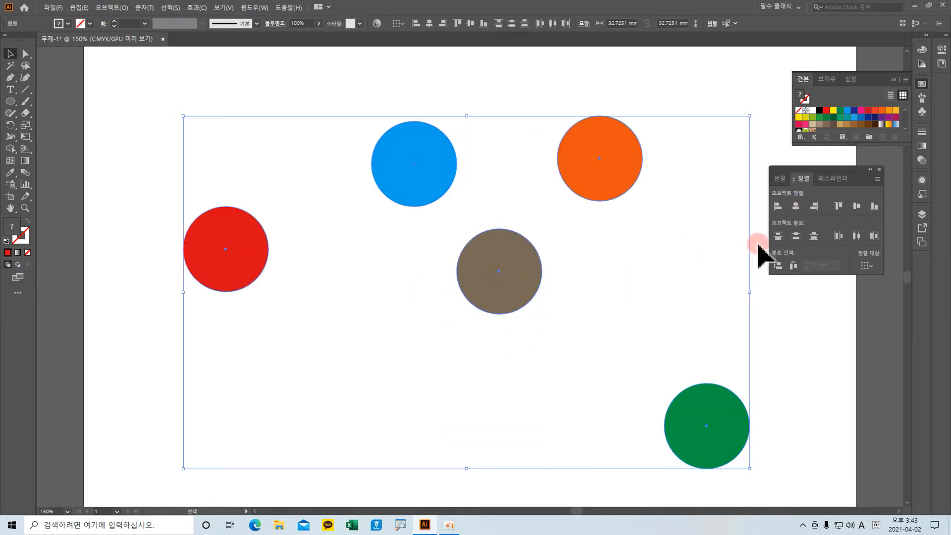
pyautogui.click(815, 207)
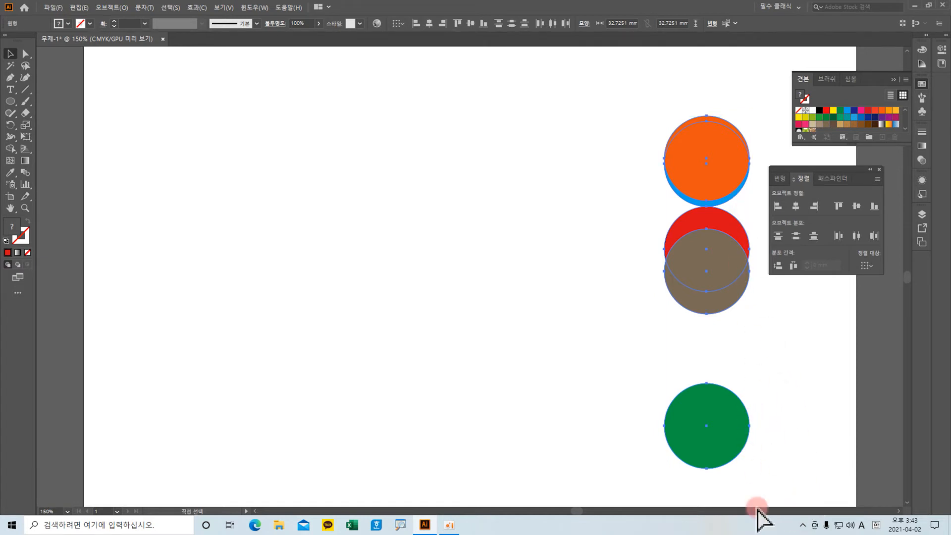
pyautogui.hotkey('ctrl', 'z')
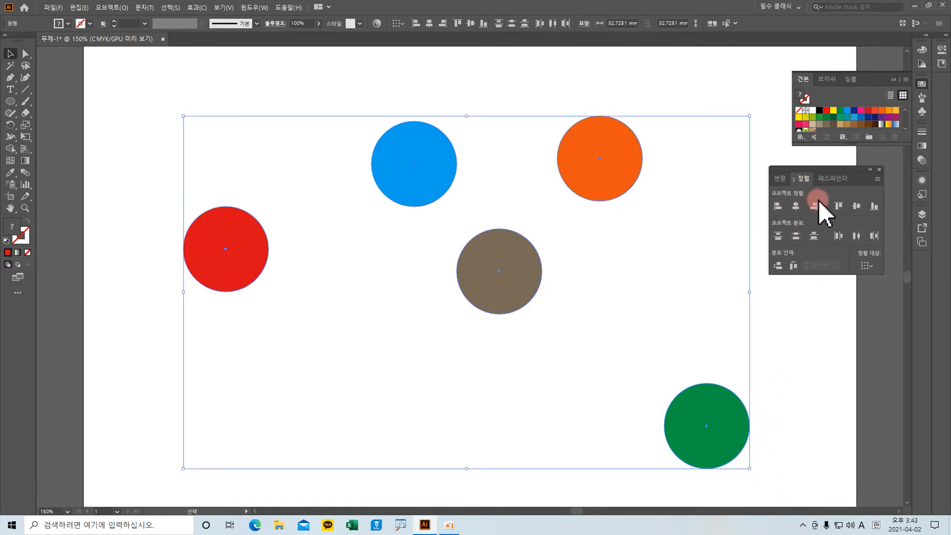
# Try top, vertical centre and bottom alignment on the selected circles, undoing each one
pyautogui.click(841, 207)
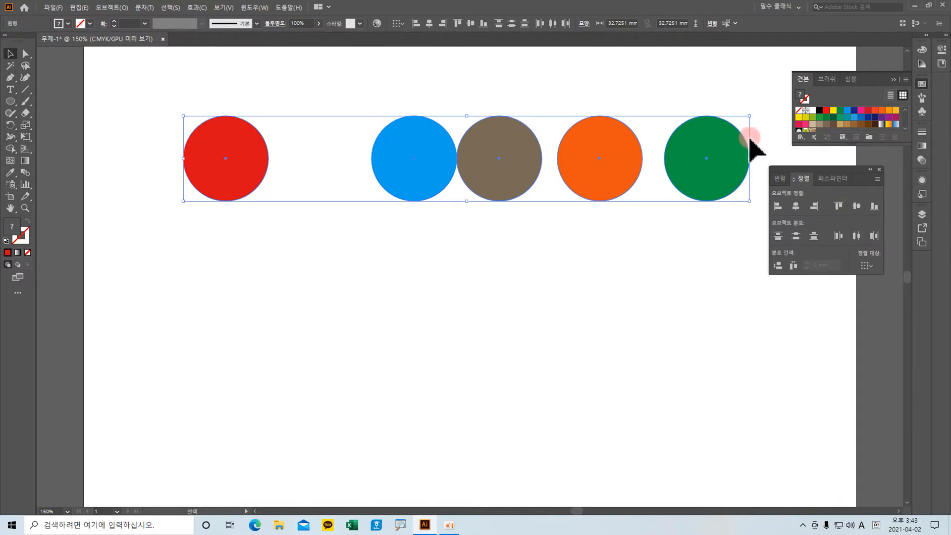
pyautogui.hotkey('ctrl', 'z')
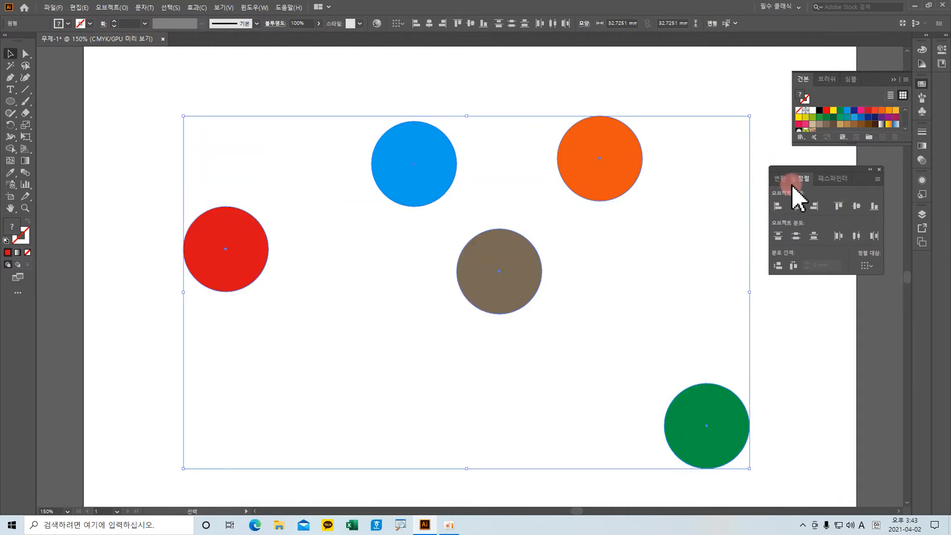
pyautogui.click(856, 207)
pyautogui.hotkey('ctrl', 'z')
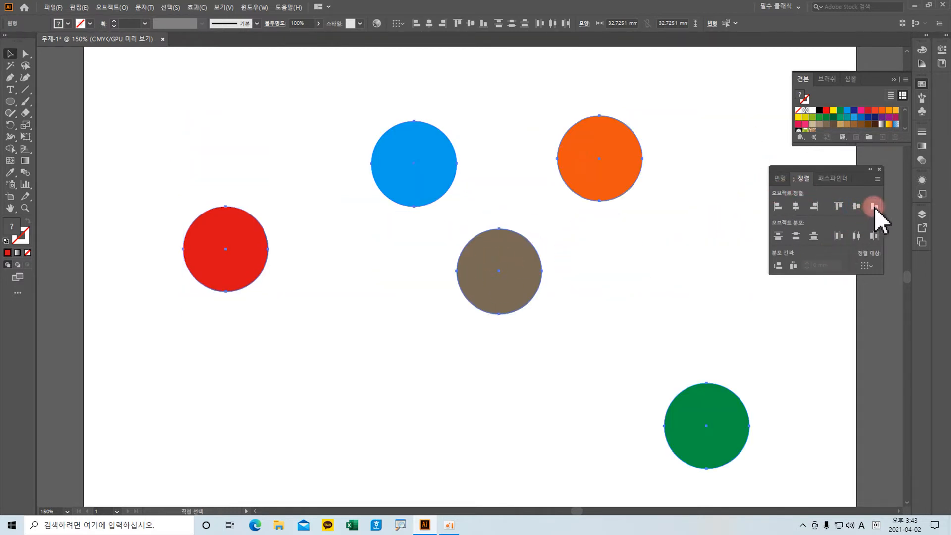
pyautogui.click(874, 207)
pyautogui.hotkey('ctrl', 'z')
pyautogui.click(779, 207)
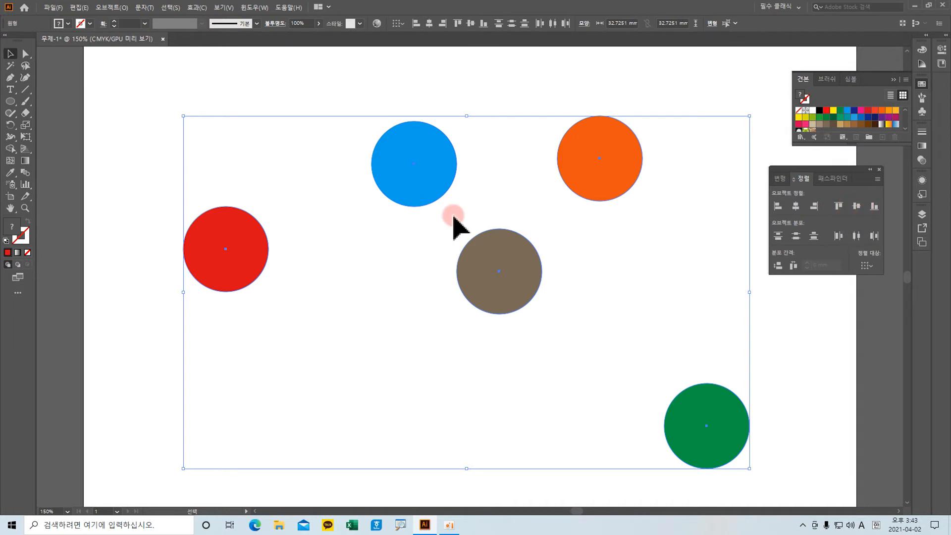
# Try top-aligning the circles and distributing them evenly by horizontal centre, and undo both operations
pyautogui.click(838, 206)
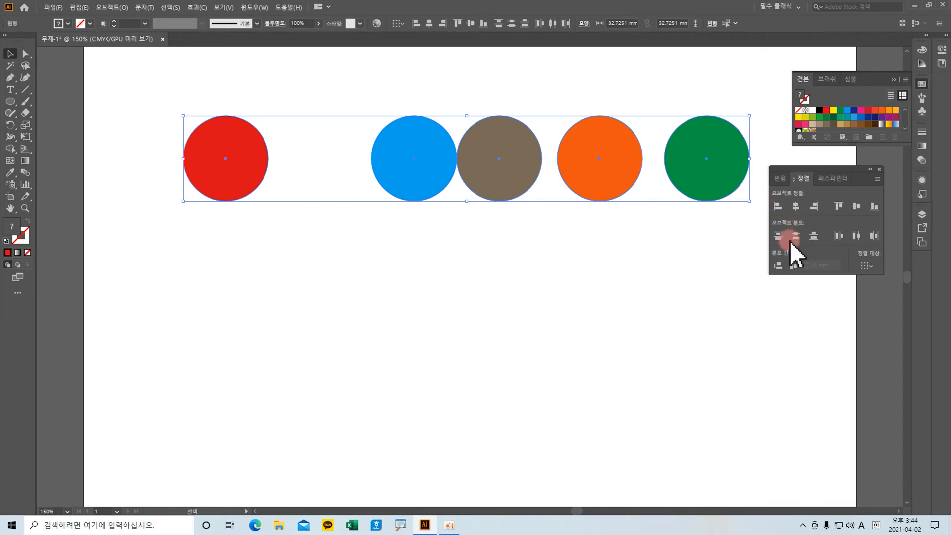
pyautogui.click(856, 236)
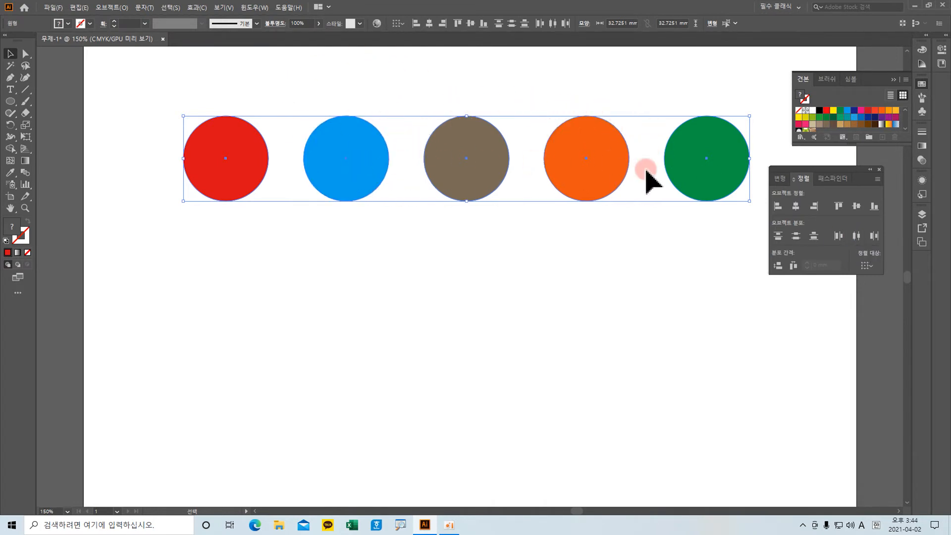
pyautogui.hotkey('ctrl', 'z')
pyautogui.hotkey('ctrl', 'z')
pyautogui.press('v')
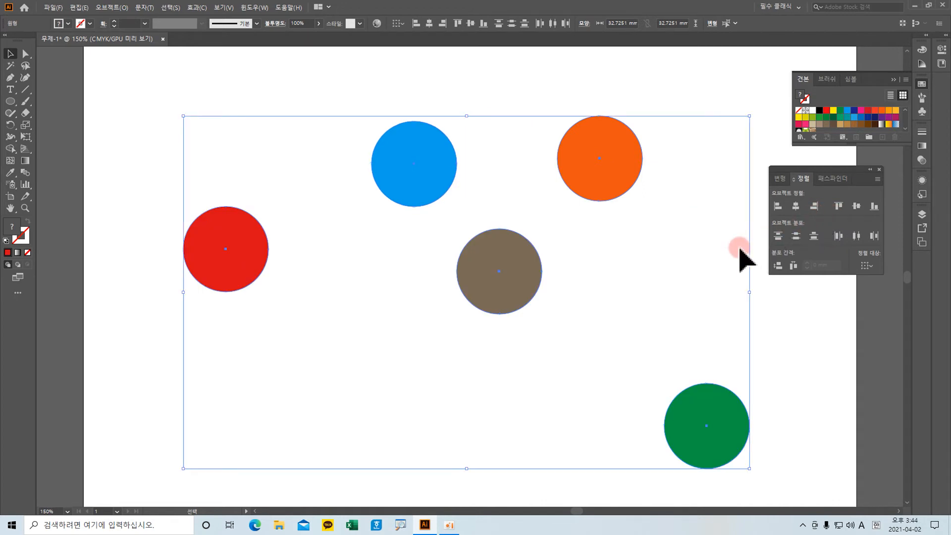
# Left-align the five circles and distribute them evenly by vertical centre
pyautogui.click(778, 207)
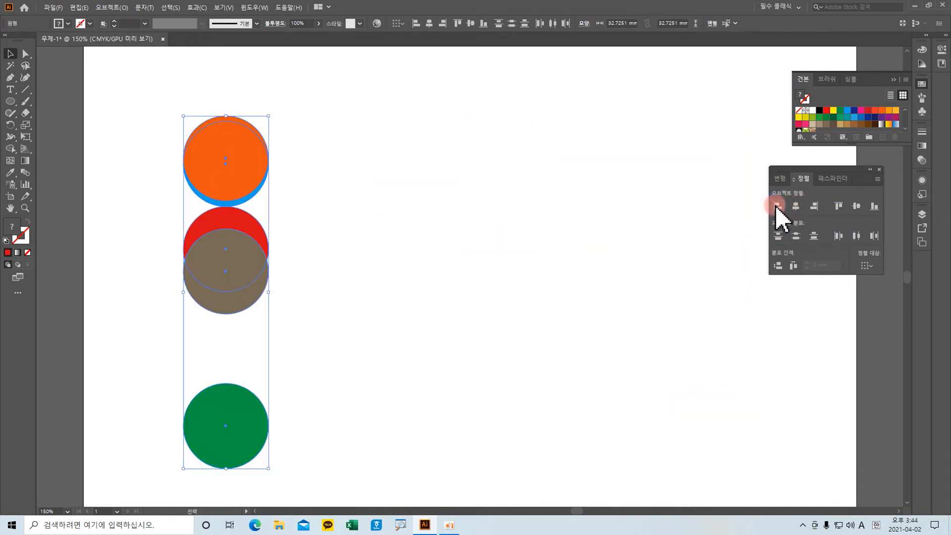
pyautogui.click(796, 237)
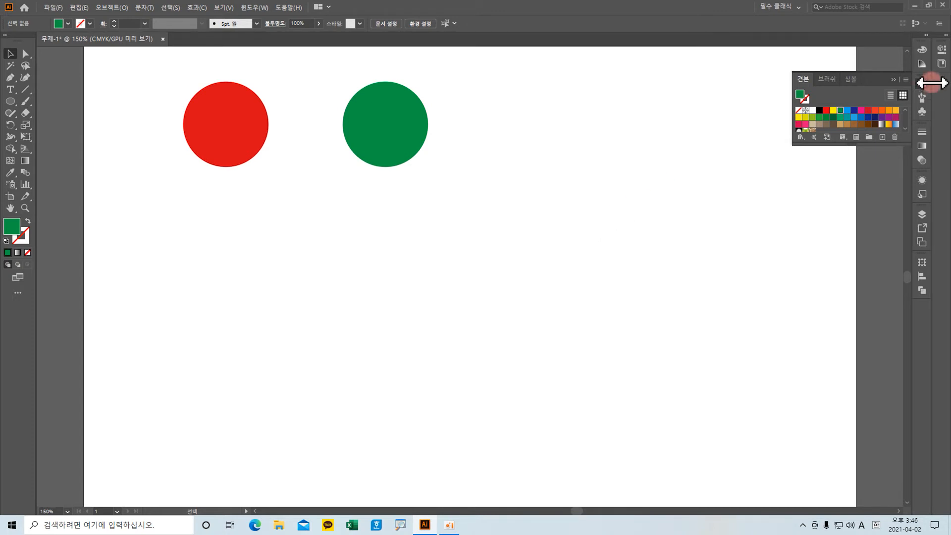
# Bring up the Pathfinder options and place them floating over the artboard's edge
pyautogui.click(921, 289)
pyautogui.moveTo(885, 257); pyautogui.dragTo(849, 192)
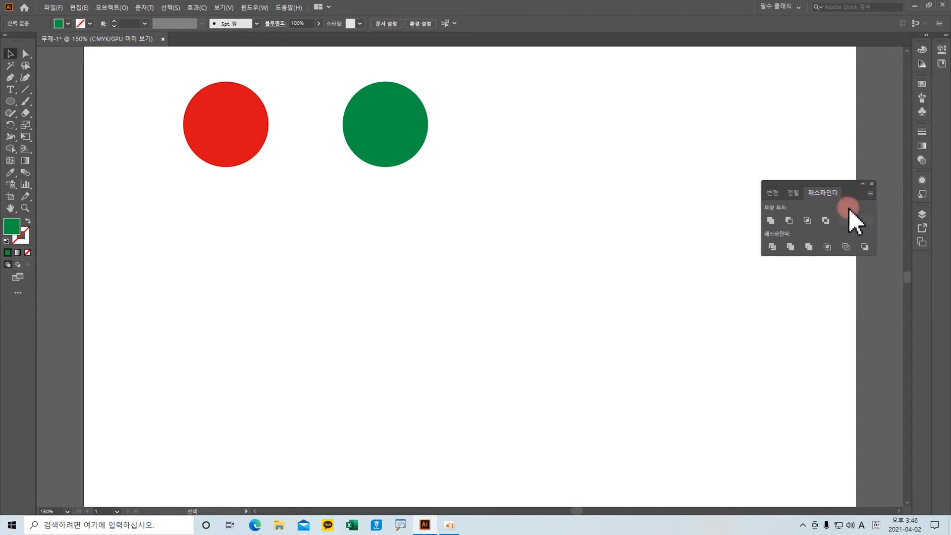
pyautogui.click(253, 8)
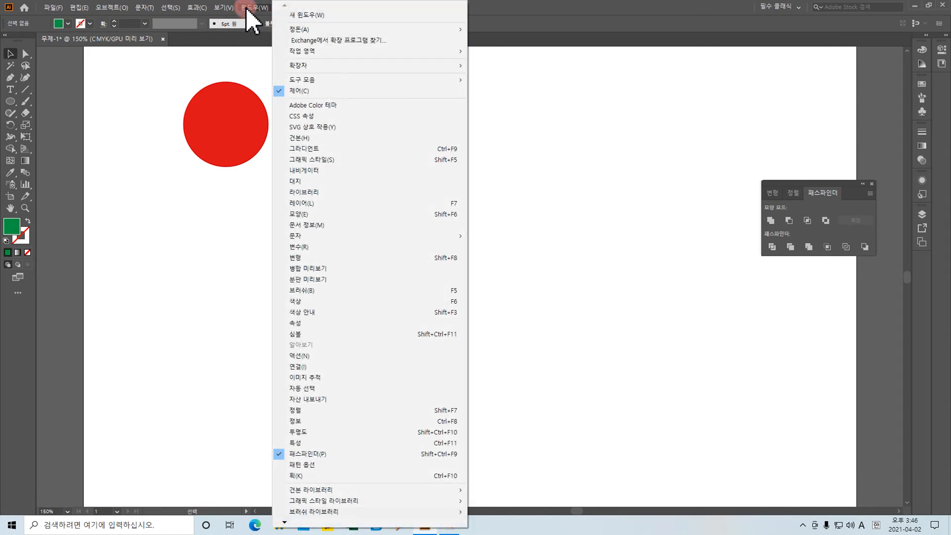
pyautogui.click(321, 454)
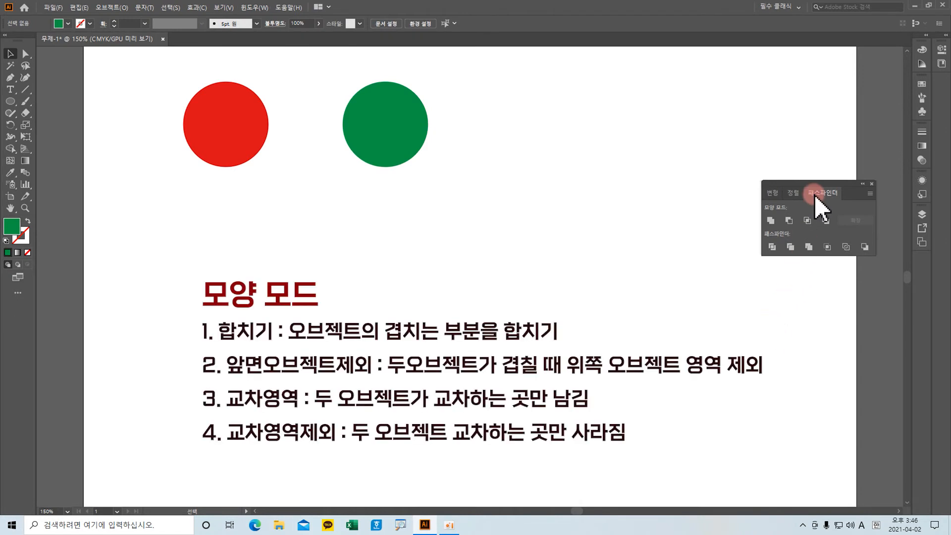
# Duplicate the green circle horizontally to its right and fill the copy with orange
pyautogui.click(383, 132)
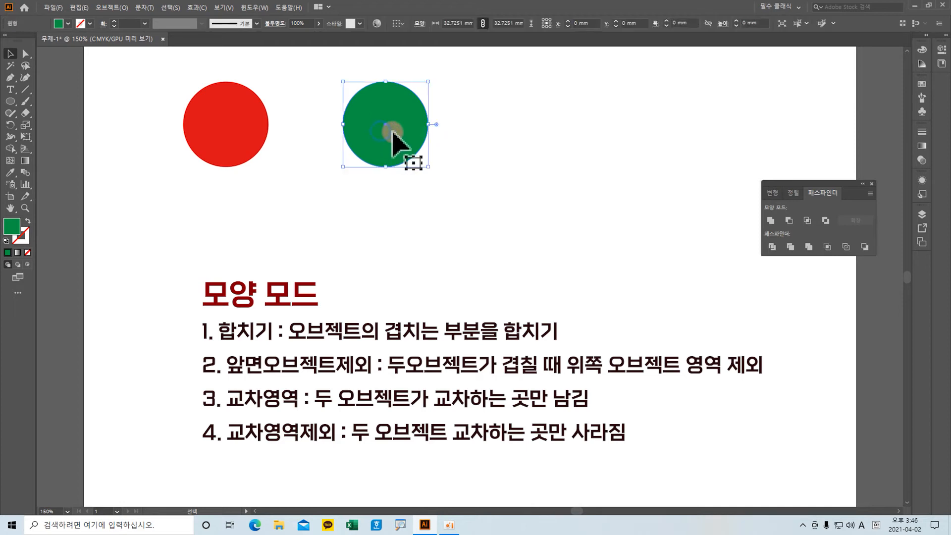
pyautogui.moveTo(391, 136); pyautogui.dragTo(504, 136)
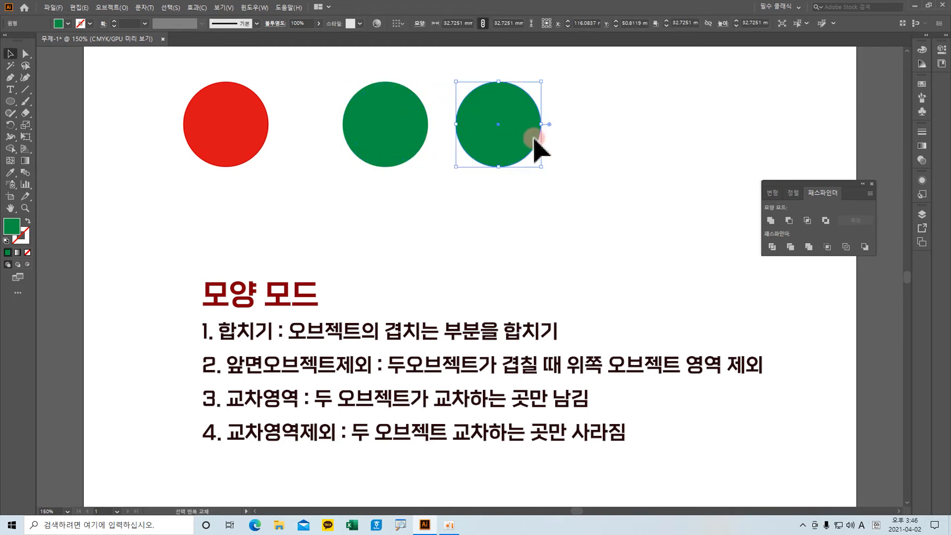
pyautogui.click(921, 84)
pyautogui.click(890, 110)
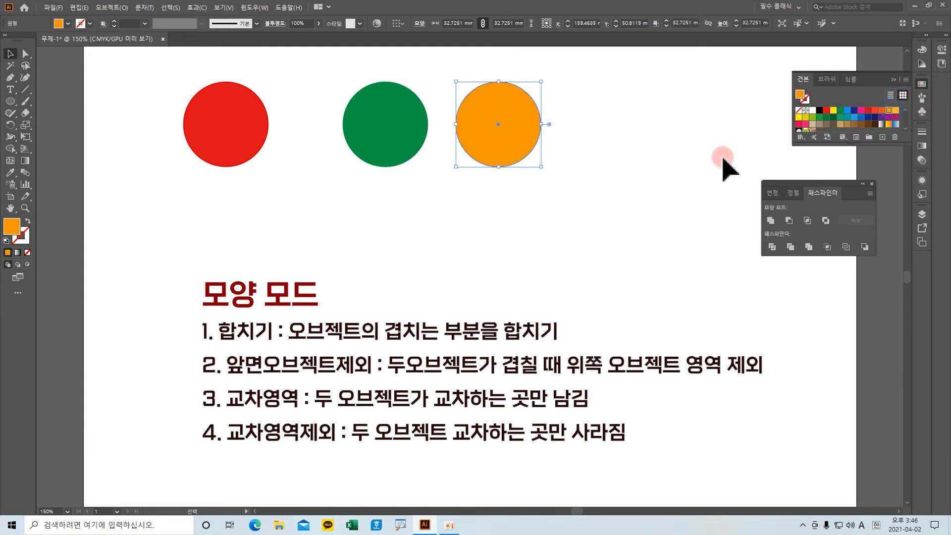
# Move the orange circle onto the red circle so it overlaps the red circle's lower-right part
pyautogui.click(279, 160)
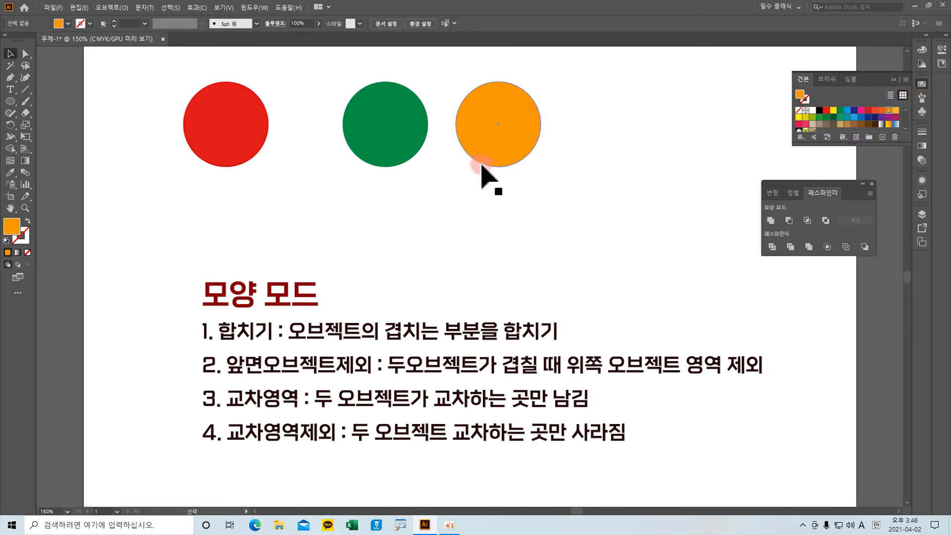
pyautogui.moveTo(477, 137); pyautogui.dragTo(259, 157)
pyautogui.moveTo(188, 58); pyautogui.dragTo(270, 216)
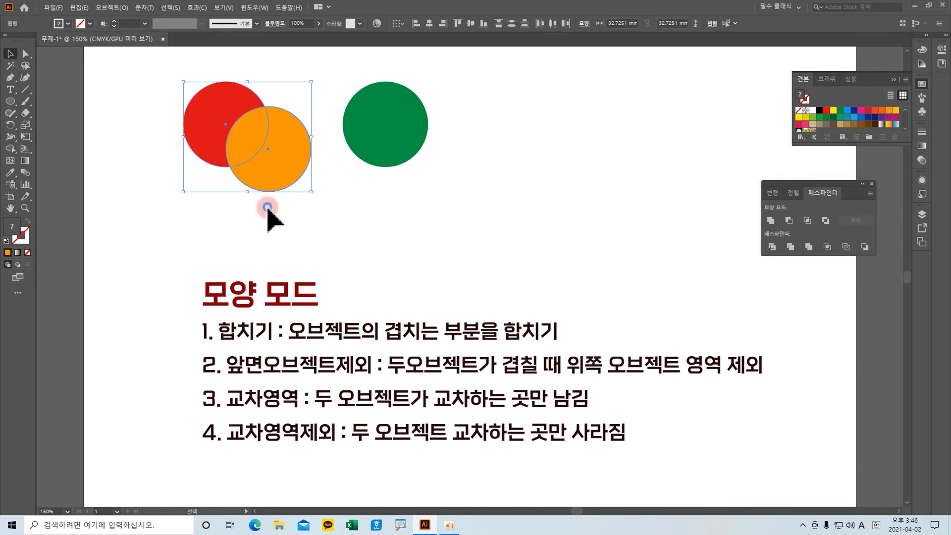
pyautogui.click(268, 207)
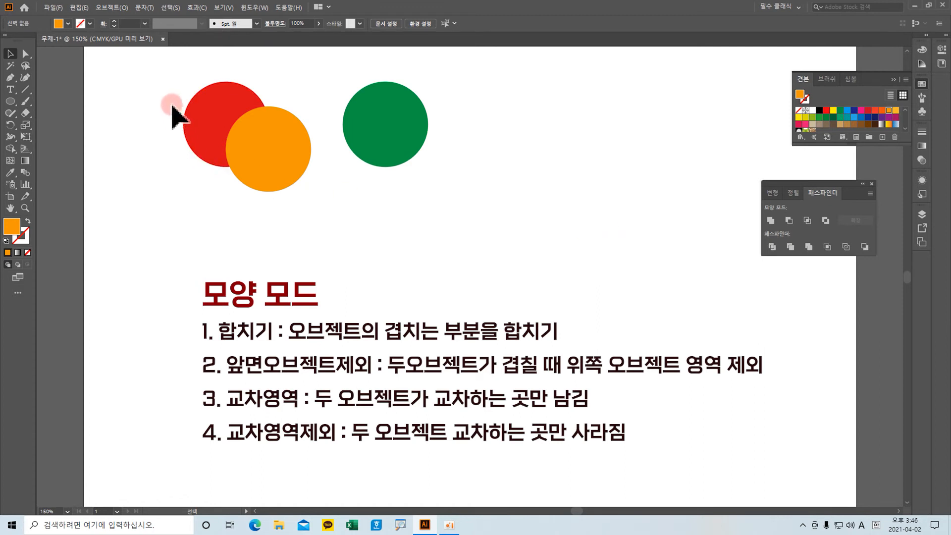
# Try uniting the overlapping red and orange circles with the Unite shape mode, and undo it
pyautogui.moveTo(166, 67); pyautogui.dragTo(279, 257)
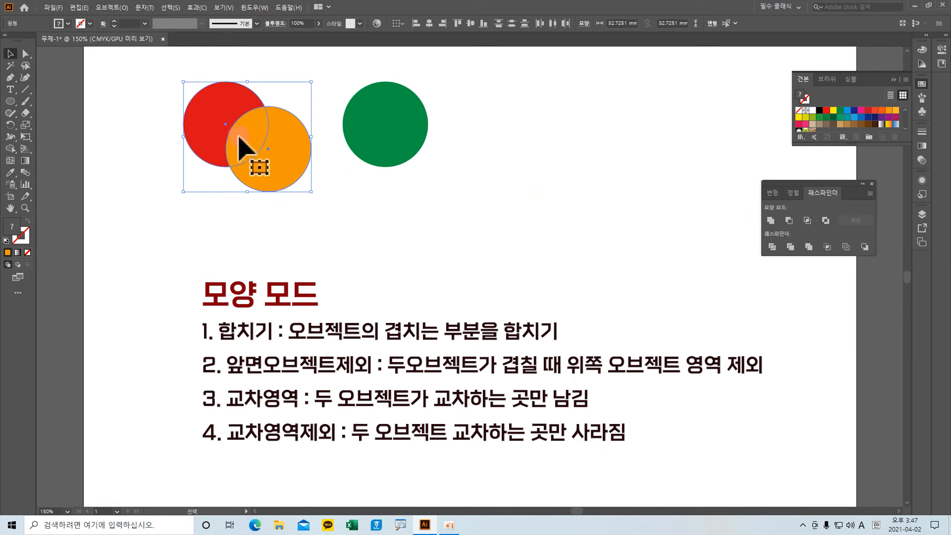
pyautogui.click(771, 221)
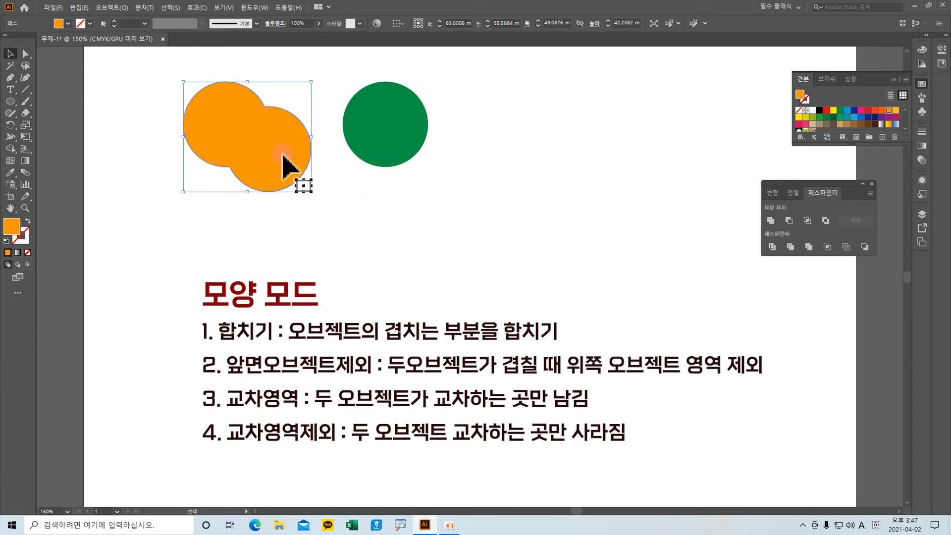
pyautogui.hotkey('ctrl', 'z')
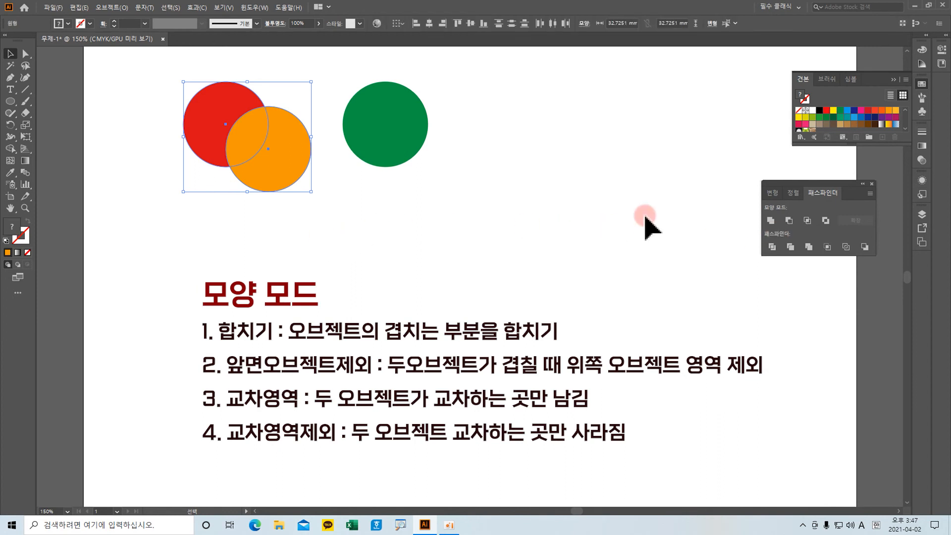
# Try Minus Front on the overlapping red and orange circles, shift the remaining red crescent slightly upward, and undo both changes
pyautogui.click(789, 220)
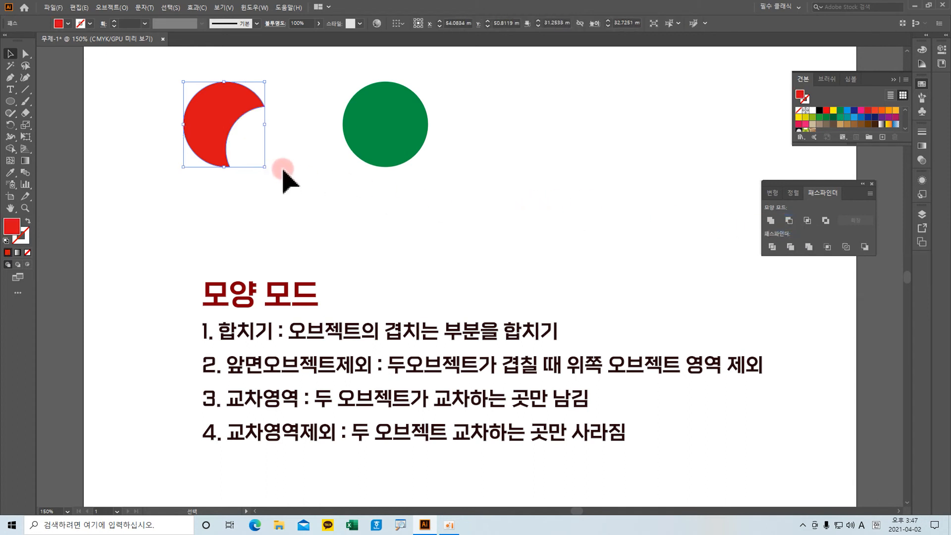
pyautogui.click(352, 221)
pyautogui.moveTo(219, 144)
pyautogui.mouseDown()
pyautogui.moveTo(175, 138)
pyautogui.moveTo(216, 136)
pyautogui.mouseUp()
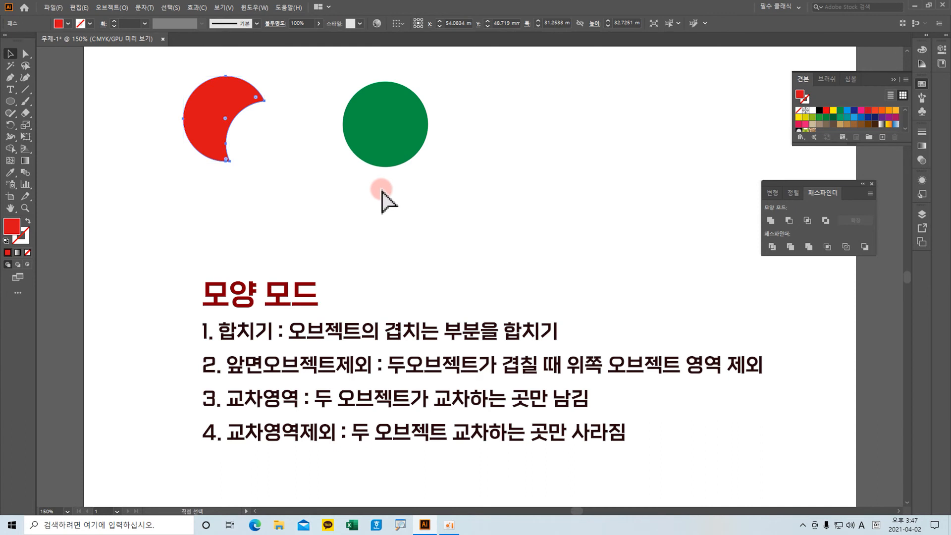
pyautogui.hotkey('ctrl', 'z')
pyautogui.hotkey('ctrl', 'z')
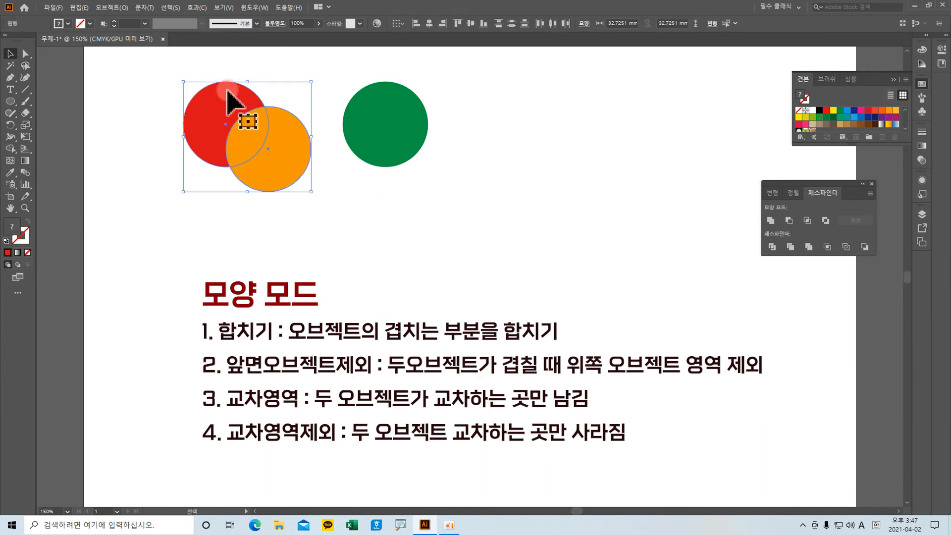
# Try the Intersect shape mode on the overlapping red and orange circles, and undo it
pyautogui.click(807, 221)
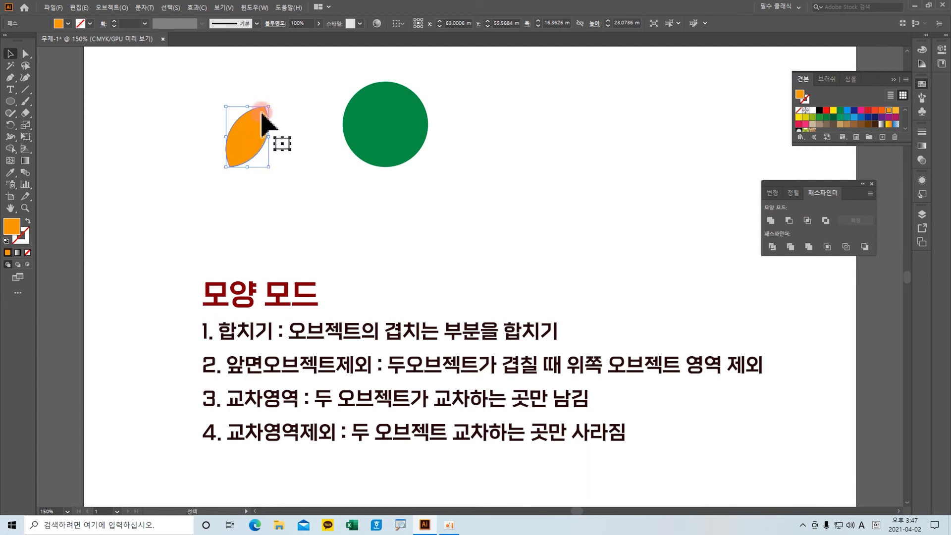
pyautogui.press('a')
pyautogui.hotkey('ctrl', 'z')
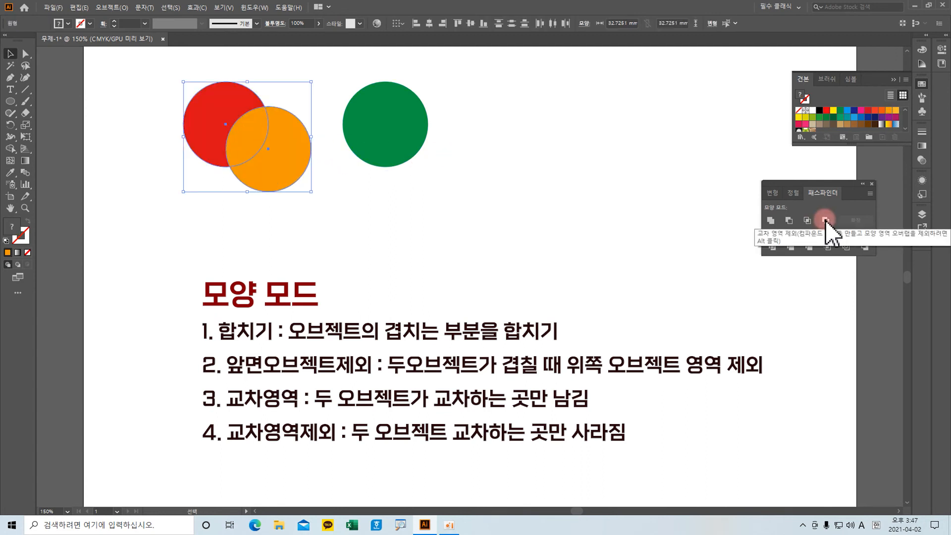
# Try the Exclude shape mode on the overlapping red and orange circles
pyautogui.click(825, 220)
pyautogui.click(387, 197)
pyautogui.click(244, 133)
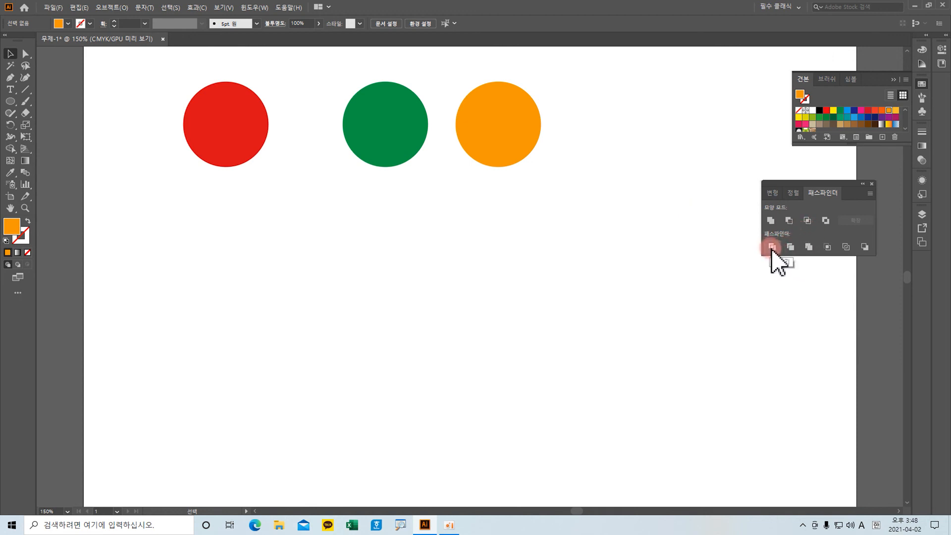
# Move the green circle onto the red circle's lower-right part and split both circles with the Divide pathfinder
pyautogui.moveTo(371, 141); pyautogui.dragTo(258, 171)
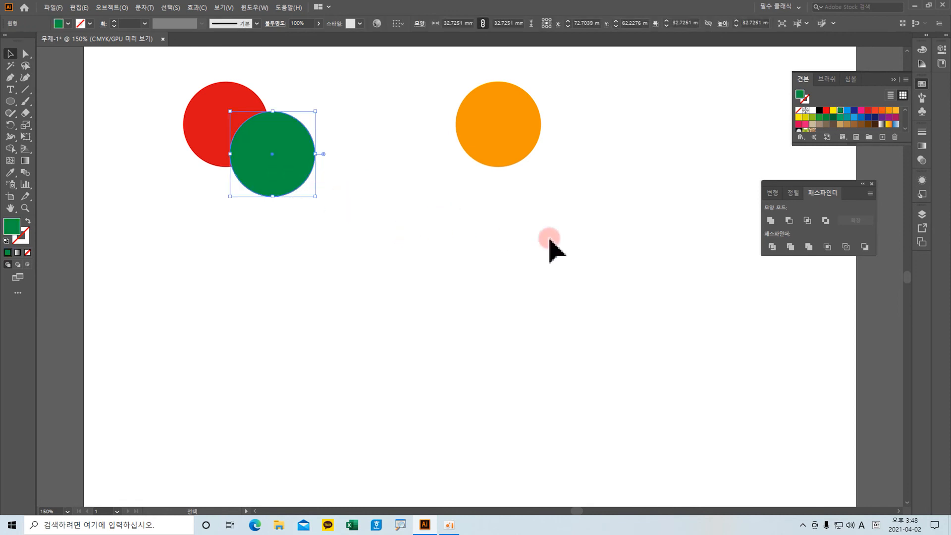
pyautogui.moveTo(151, 65); pyautogui.dragTo(332, 288)
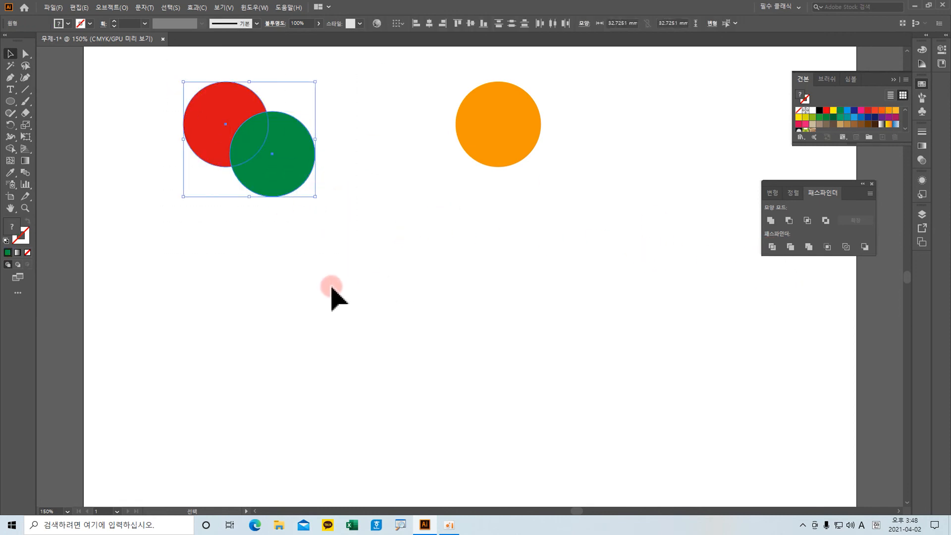
pyautogui.click(772, 246)
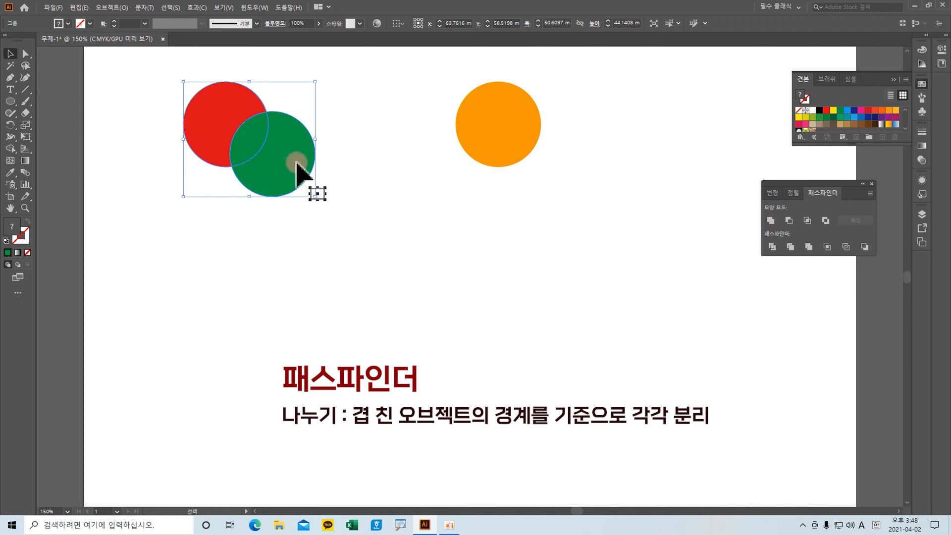
pyautogui.click(772, 246)
# Ungroup the divided shapes and pull the green crescent and the leaf-shaped overlap away from the red piece
pyautogui.rightClick(272, 154)
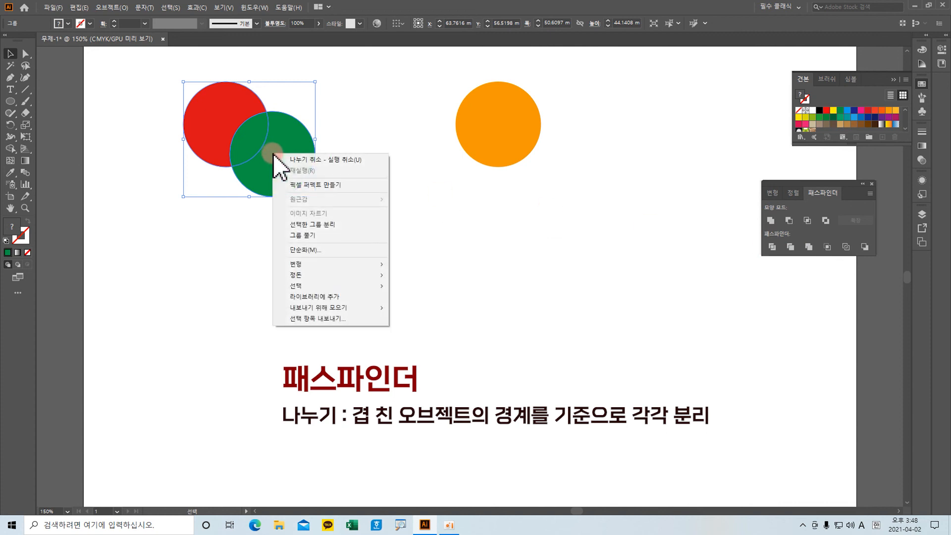
pyautogui.click(300, 234)
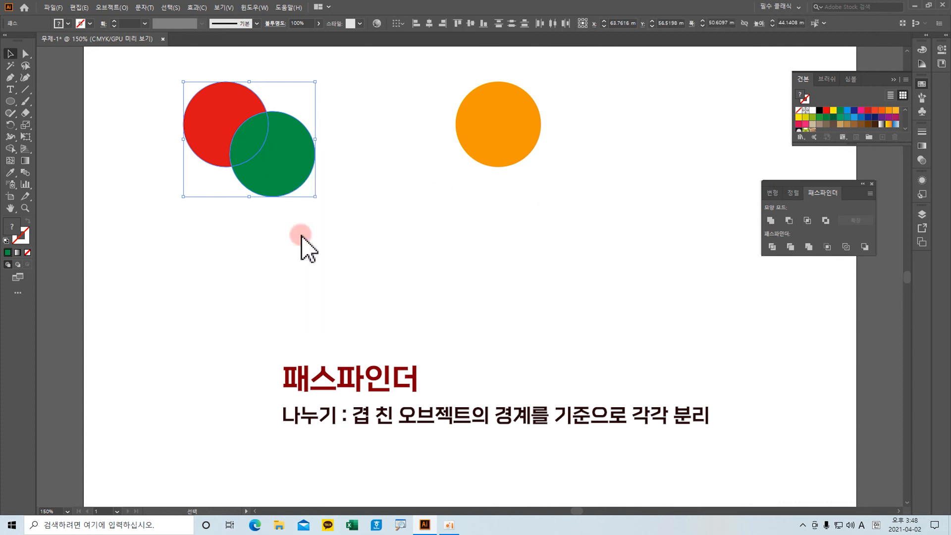
pyautogui.click(375, 118)
pyautogui.moveTo(310, 159); pyautogui.dragTo(363, 207)
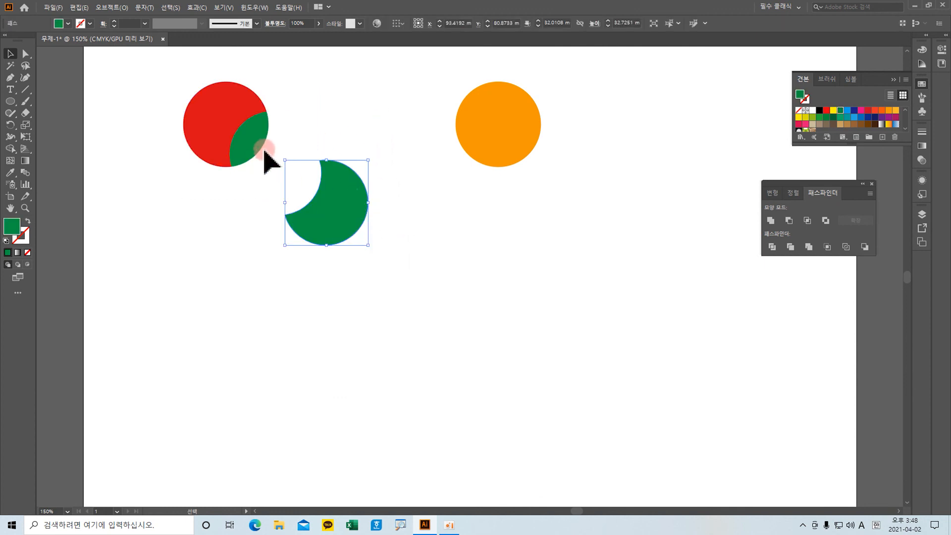
pyautogui.moveTo(257, 142); pyautogui.dragTo(238, 203)
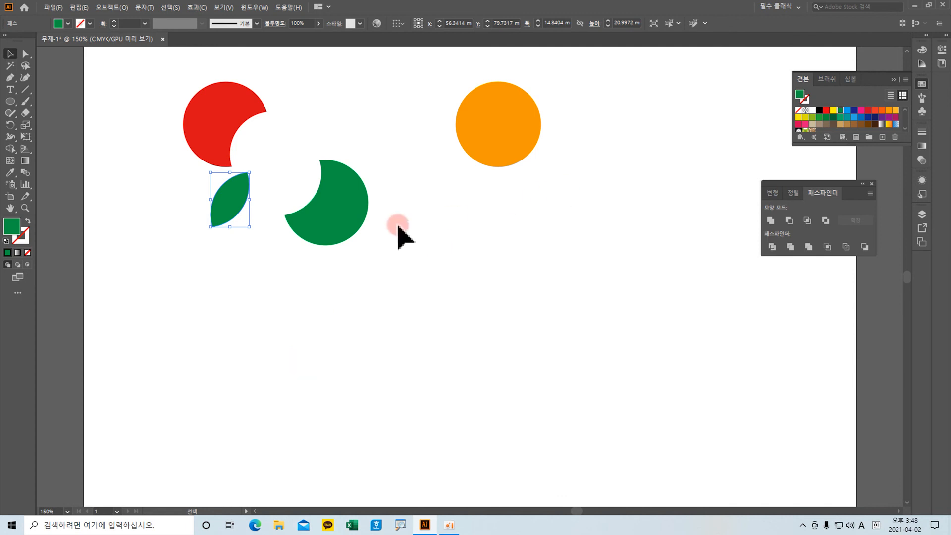
# Fill the leaf-shaped piece with orange and the green crescent with the yellow-to-orange gradient
pyautogui.click(889, 110)
pyautogui.click(365, 203)
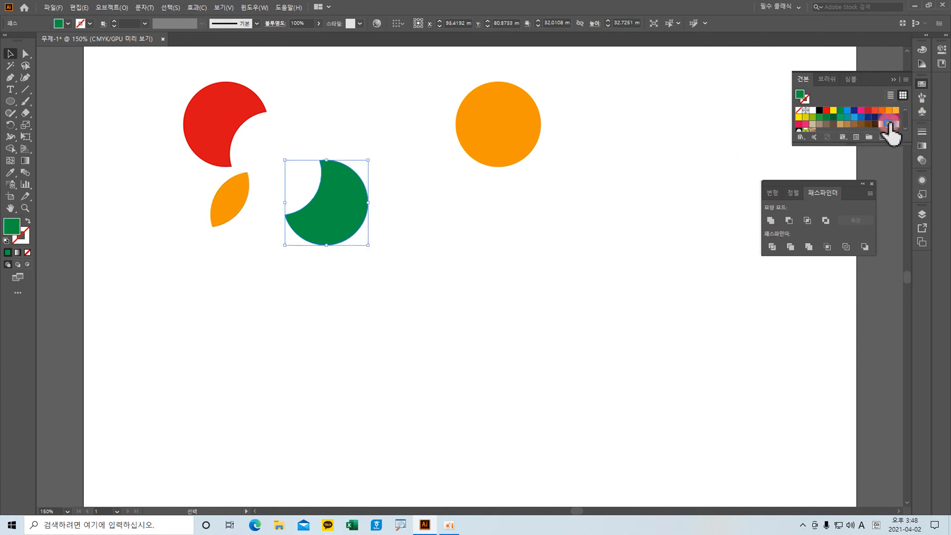
pyautogui.click(888, 124)
pyautogui.click(503, 185)
# Arrange the pieces into an apple, with the gradient crescent beside the red one and the orange leaf above them
pyautogui.moveTo(334, 209); pyautogui.dragTo(301, 124)
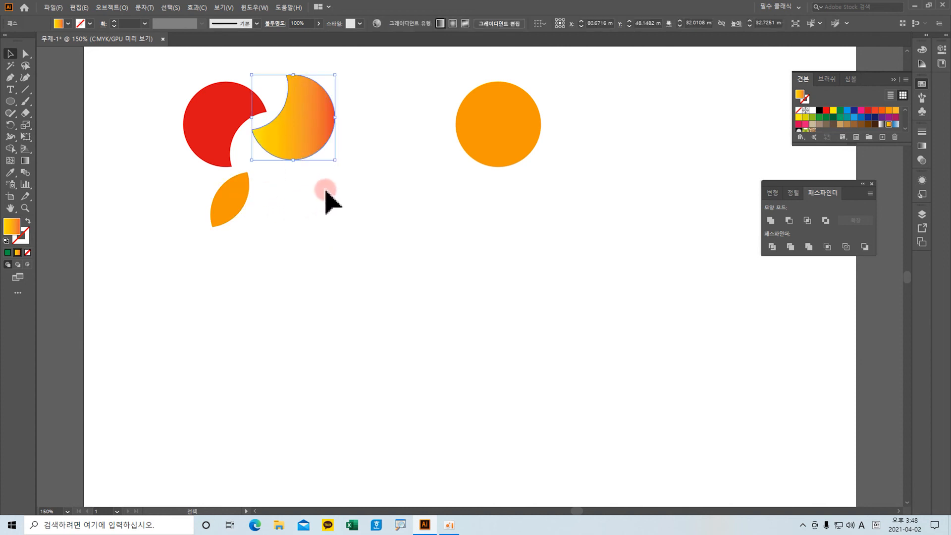
pyautogui.scroll(1, 325, 197)
pyautogui.moveTo(233, 218); pyautogui.dragTo(272, 89)
pyautogui.click(392, 94)
# Select all three apple pieces and scale them down together to about two thirds of their size
pyautogui.moveTo(367, 227); pyautogui.dragTo(148, 75)
pyautogui.scroll(5, 328, 238)
pyautogui.moveTo(336, 166); pyautogui.dragTo(281, 213)
pyautogui.click(382, 254)
pyautogui.scroll(-4, 587, 314)
pyautogui.hscroll(3, 586, 315)
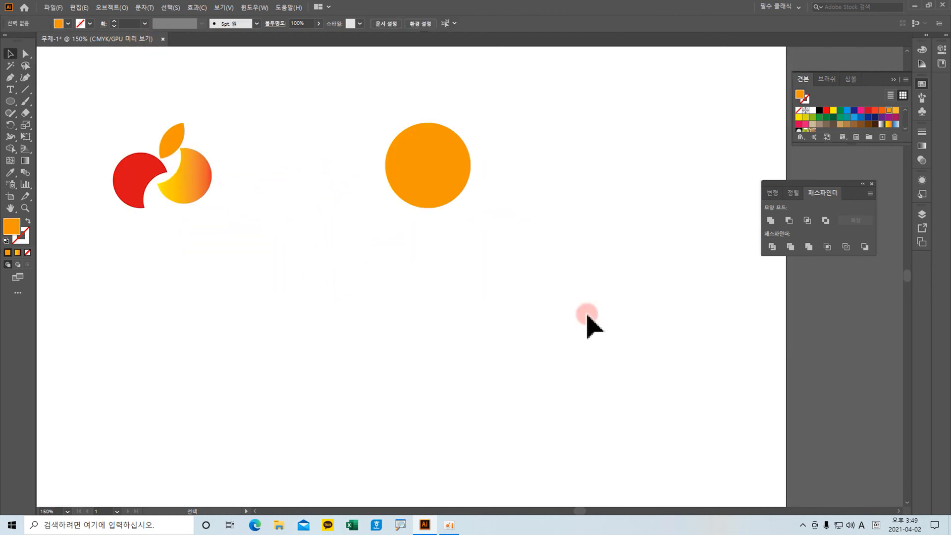